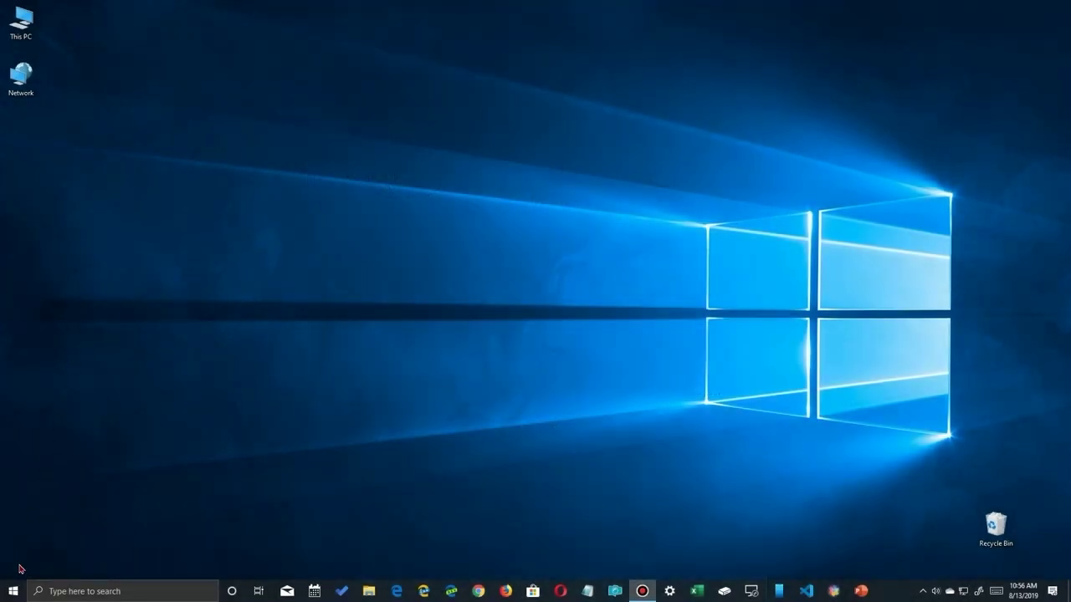
- Open the Windows management page for the HP OfficeJet 5200 series printer from the Printers & scanners settings
click(14, 593)
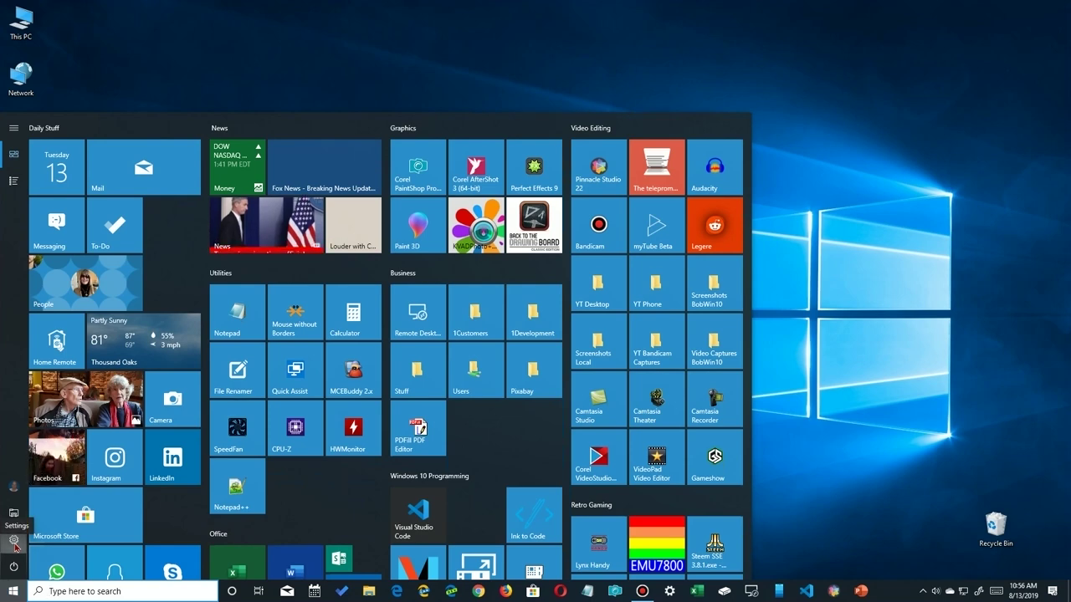
click(14, 539)
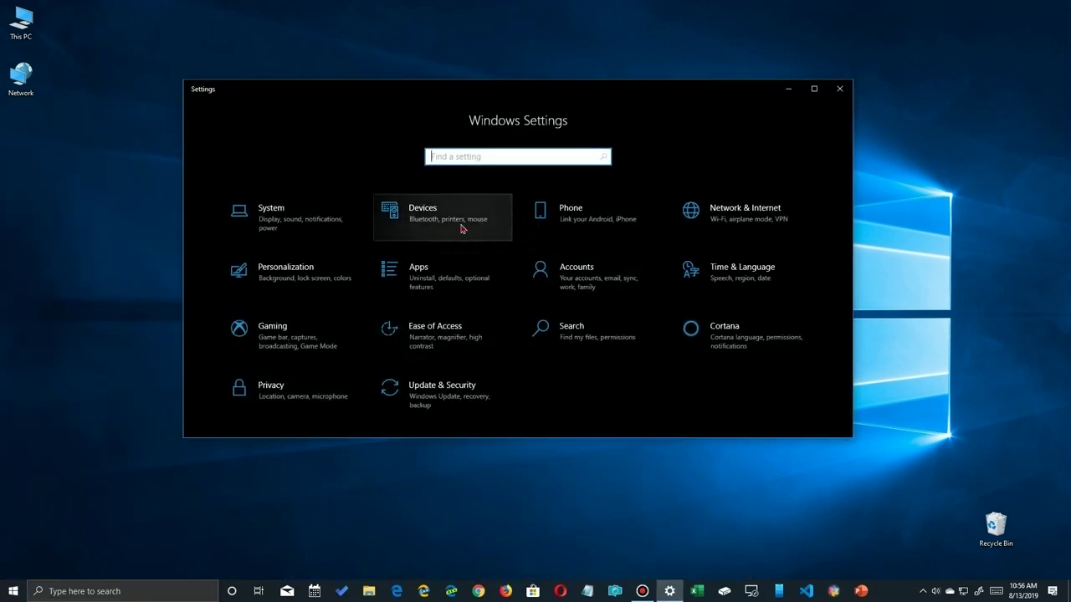
click(461, 221)
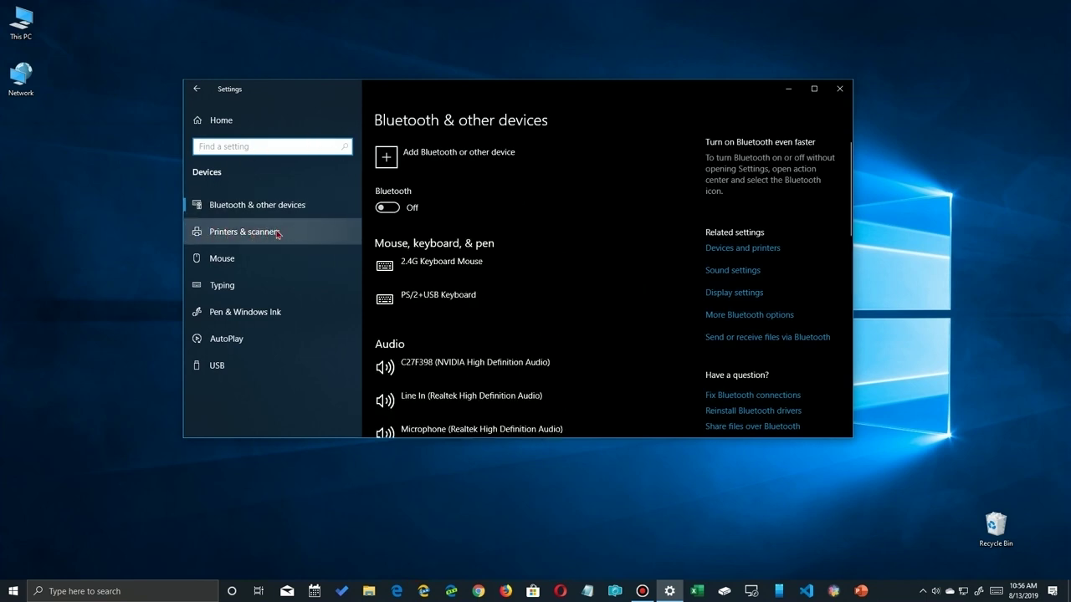
click(236, 238)
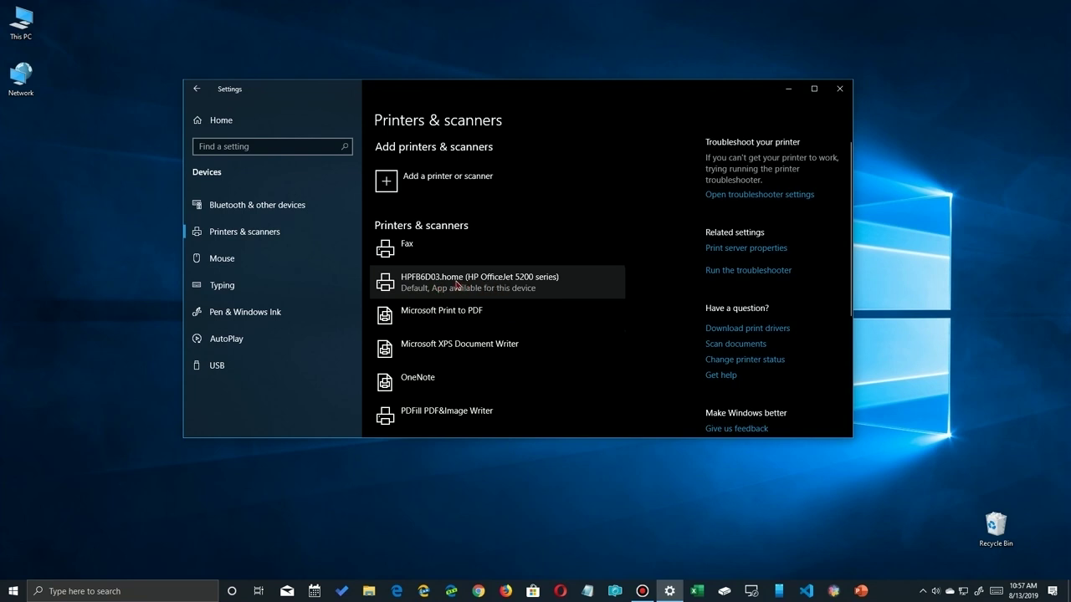
click(456, 286)
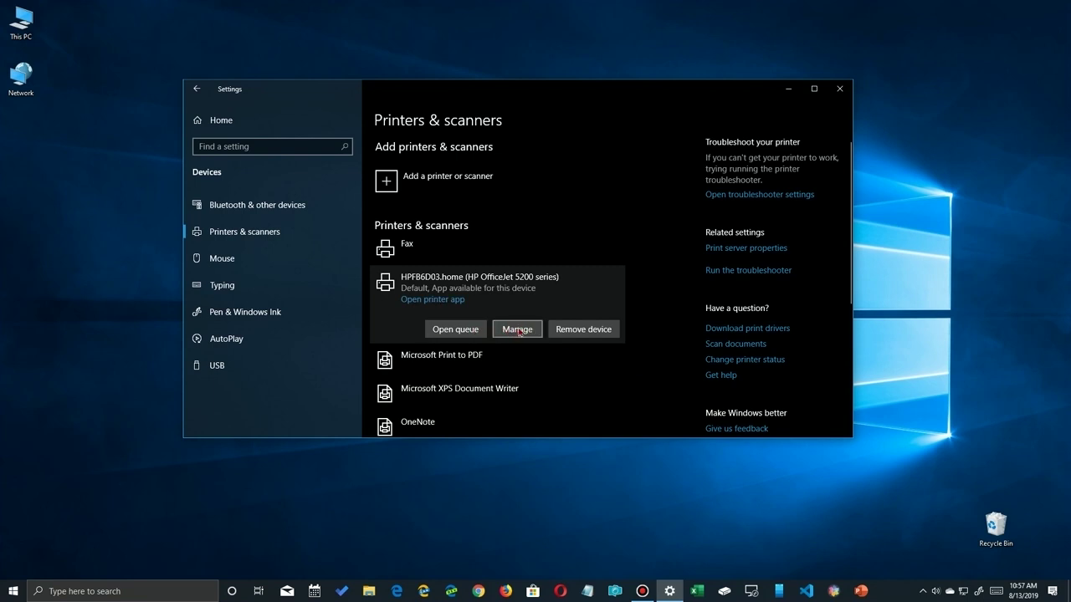
click(518, 330)
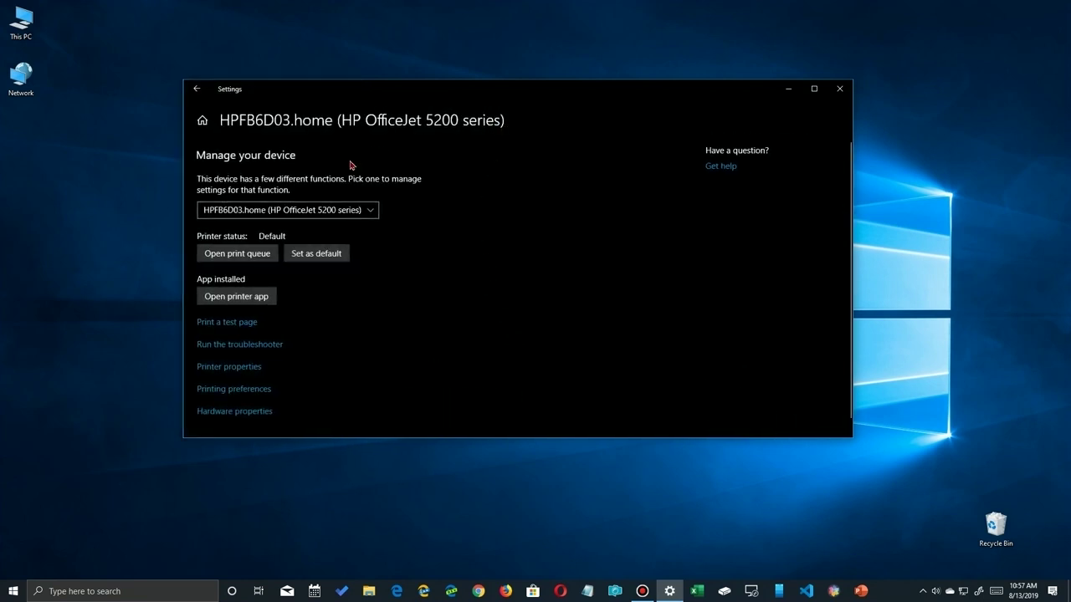
- Pick the HP OfficeJet 5200 series printer function and set it as the default printer
click(305, 212)
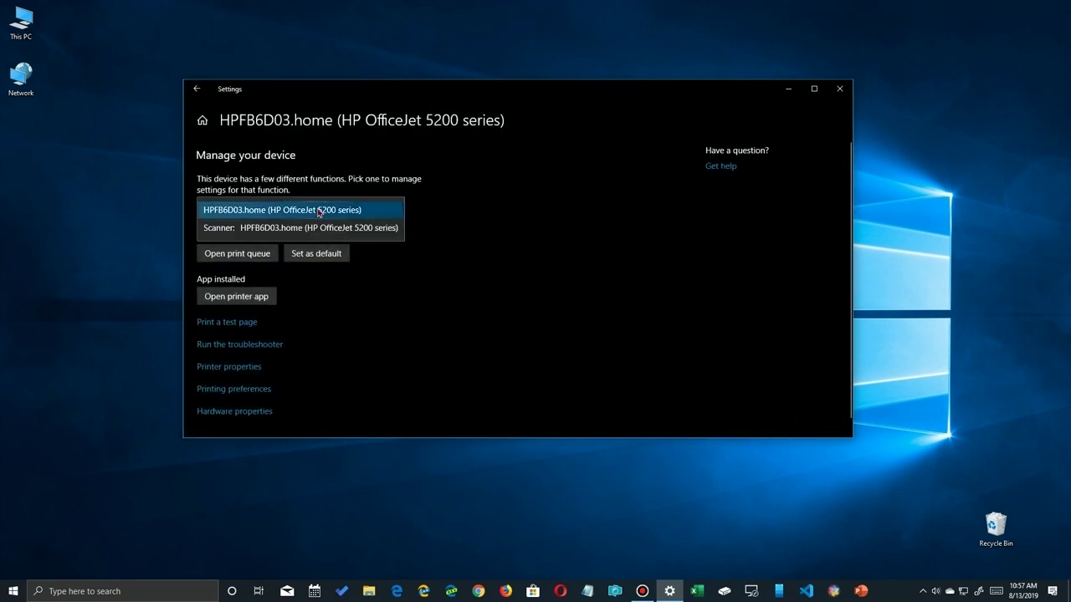
click(319, 213)
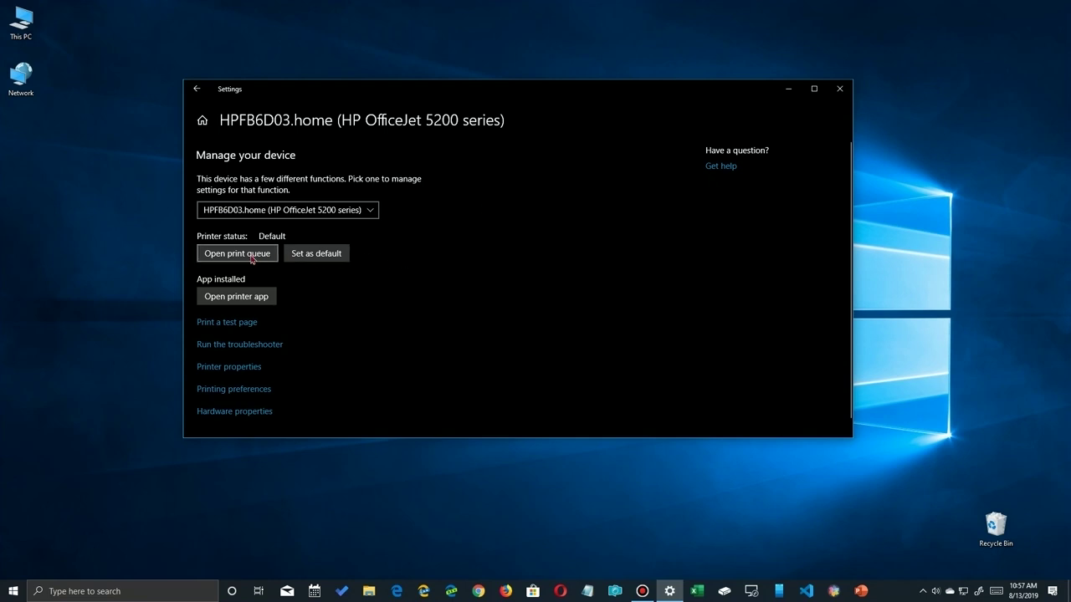
click(330, 256)
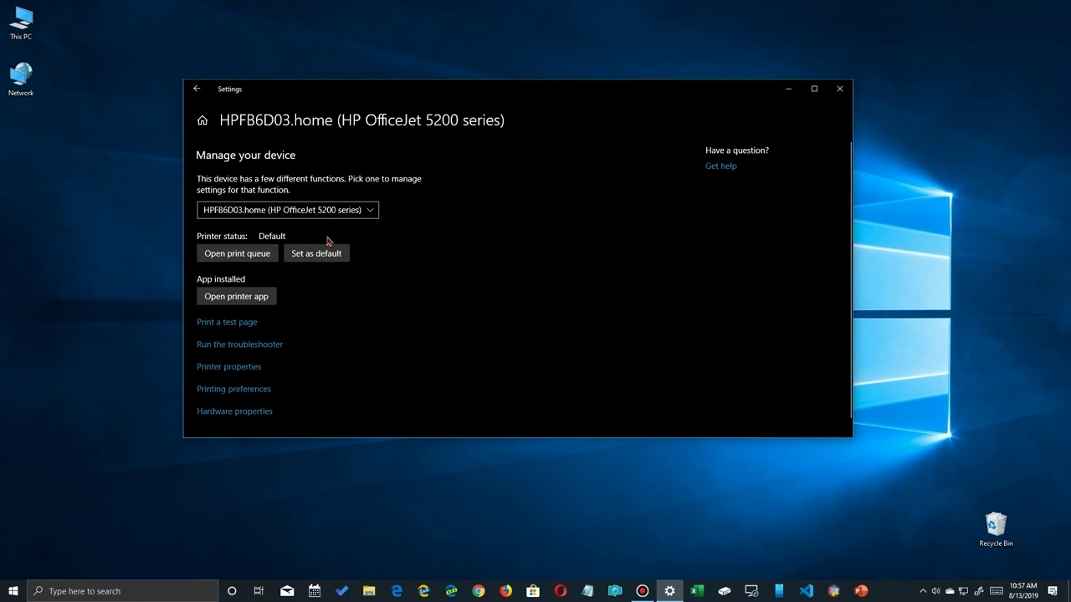
- Open the printer's printing preferences and select the Fast/Economical Printing shortcut
click(233, 390)
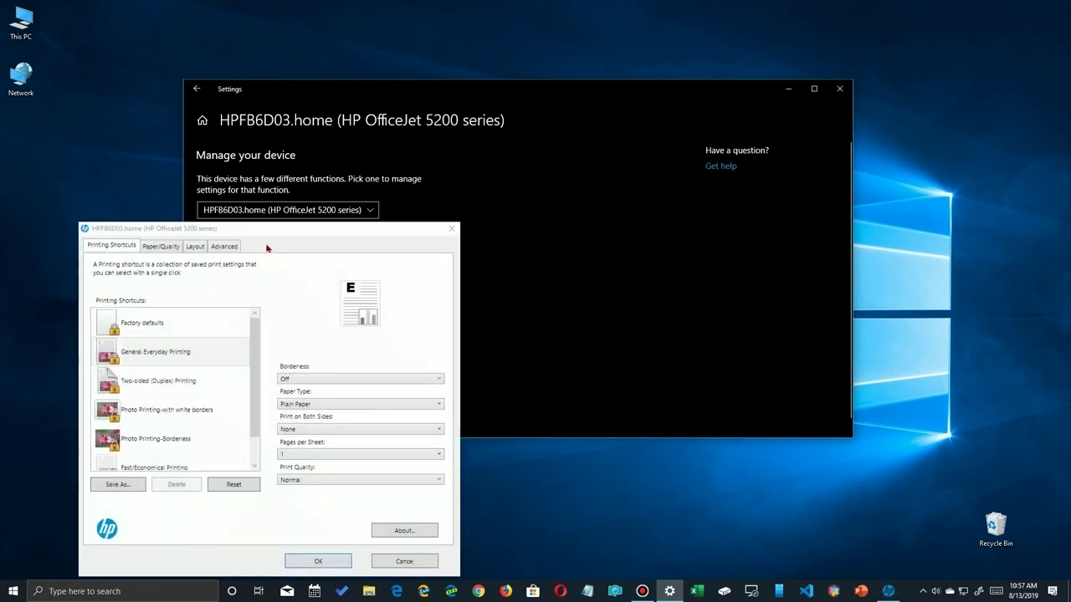
drag(268, 236, 512, 162)
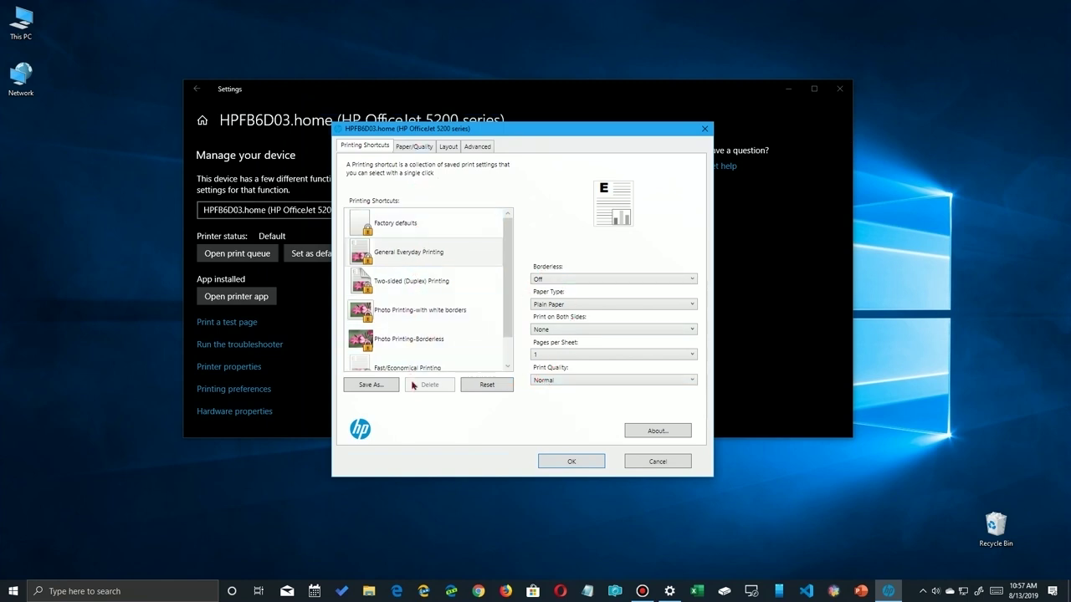
scroll(410, 357, down, 1)
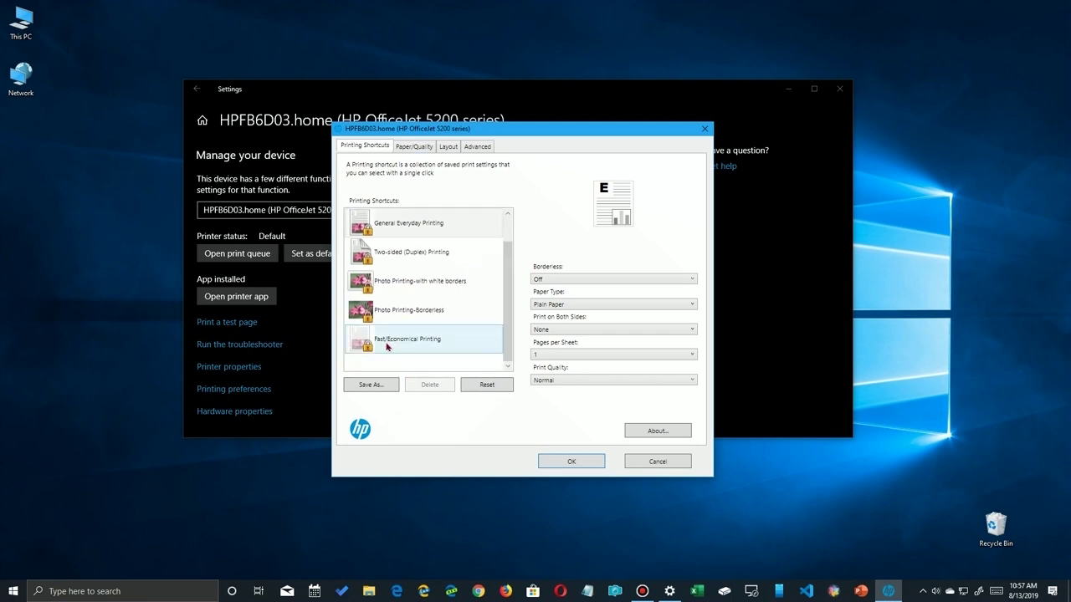
click(389, 342)
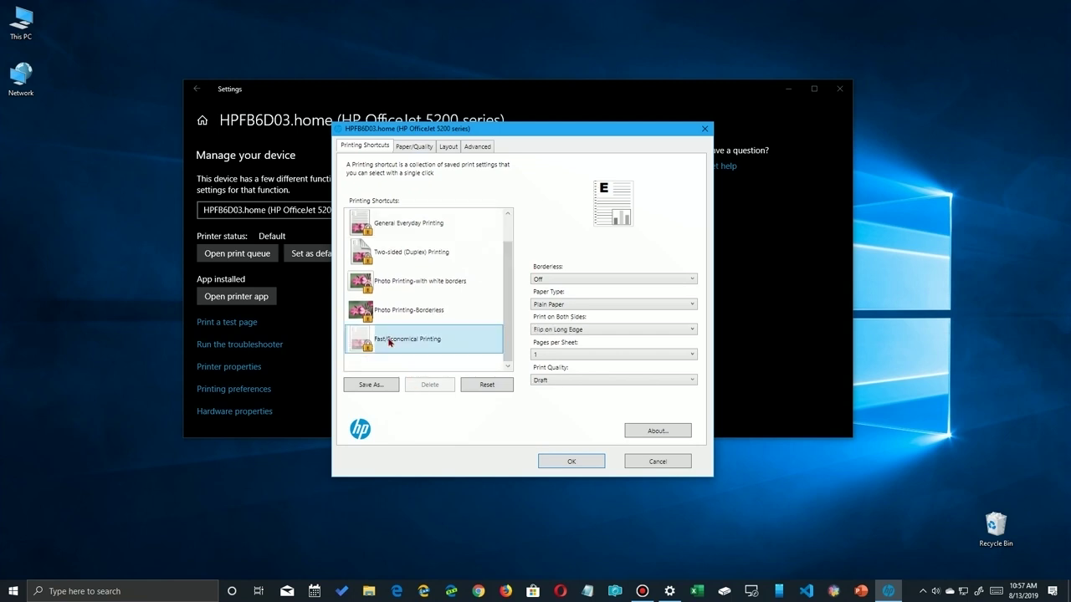
click(573, 381)
click(408, 353)
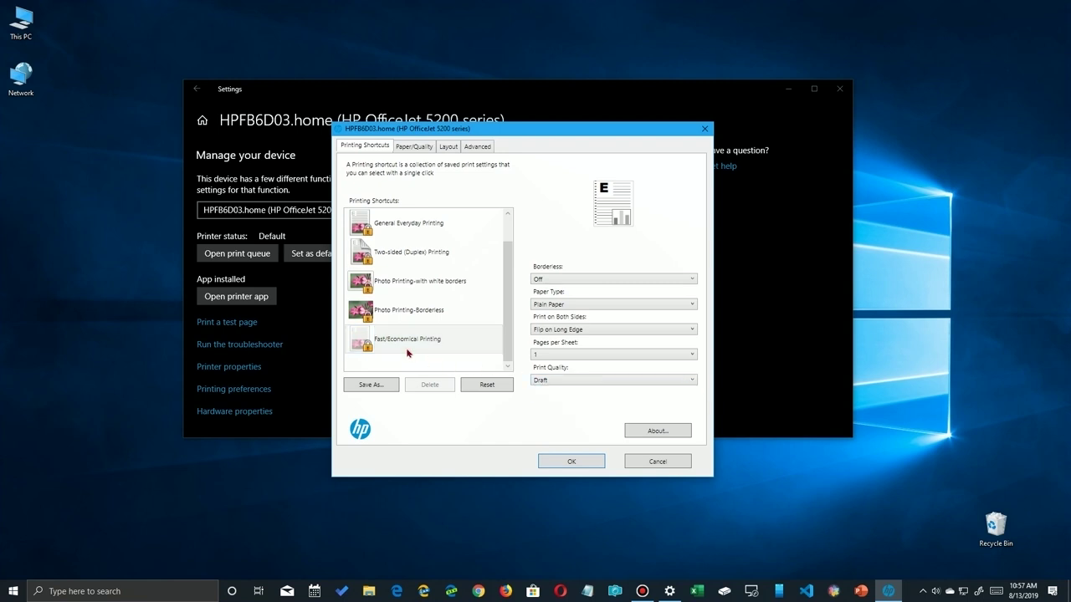
- Select the Factory defaults printing shortcut and set the print quality to Normal
click(507, 217)
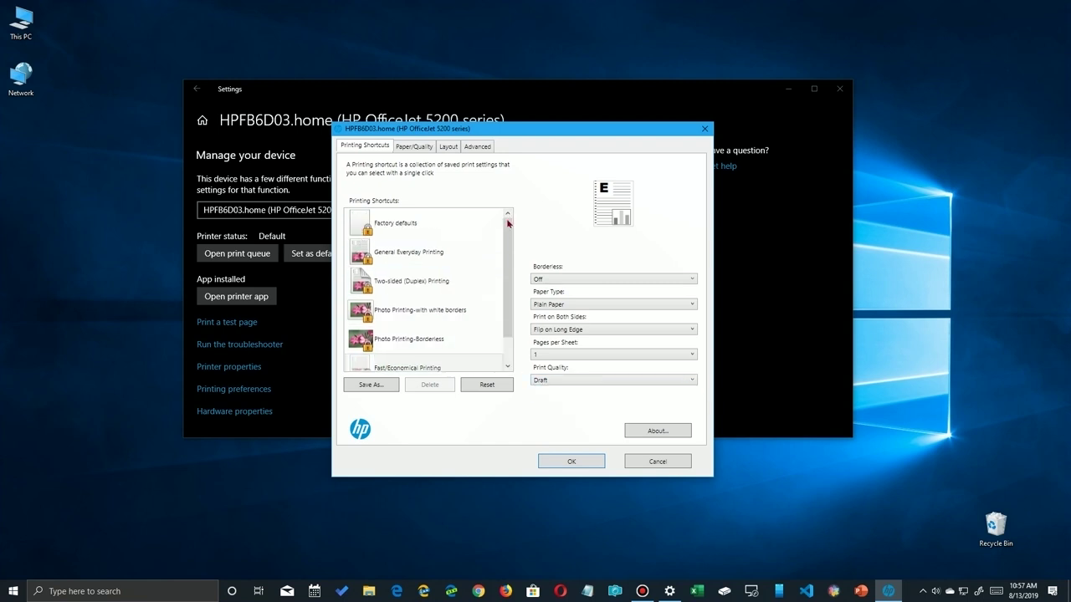
click(410, 233)
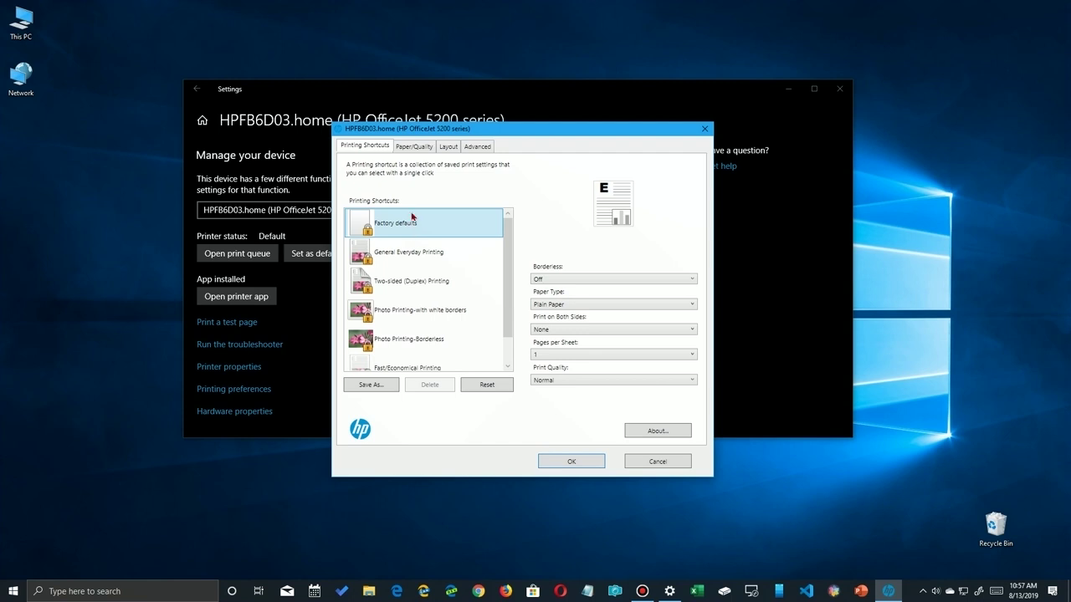
click(408, 148)
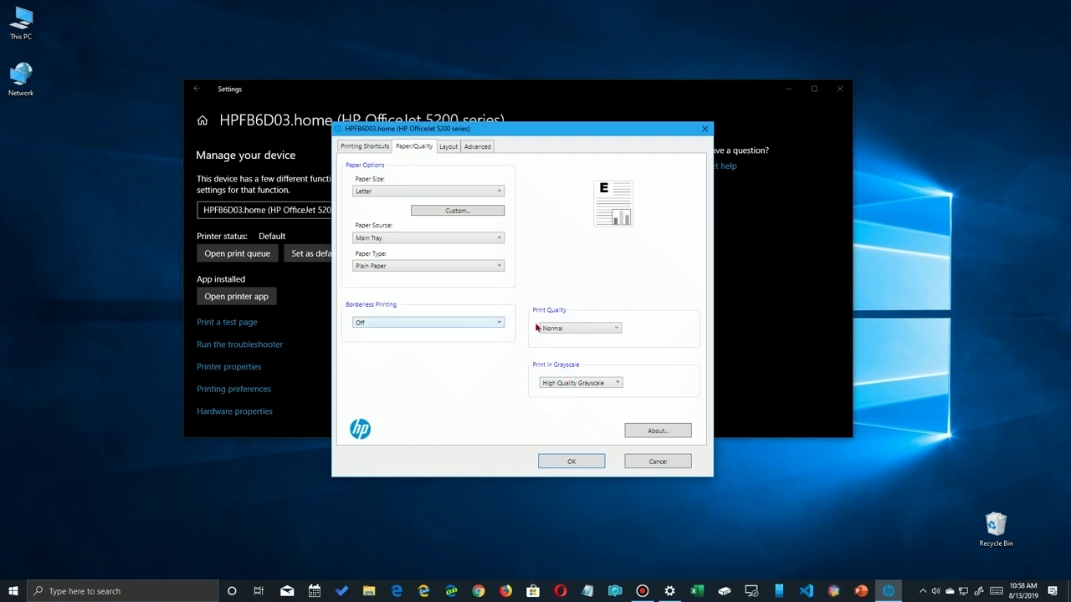
click(564, 331)
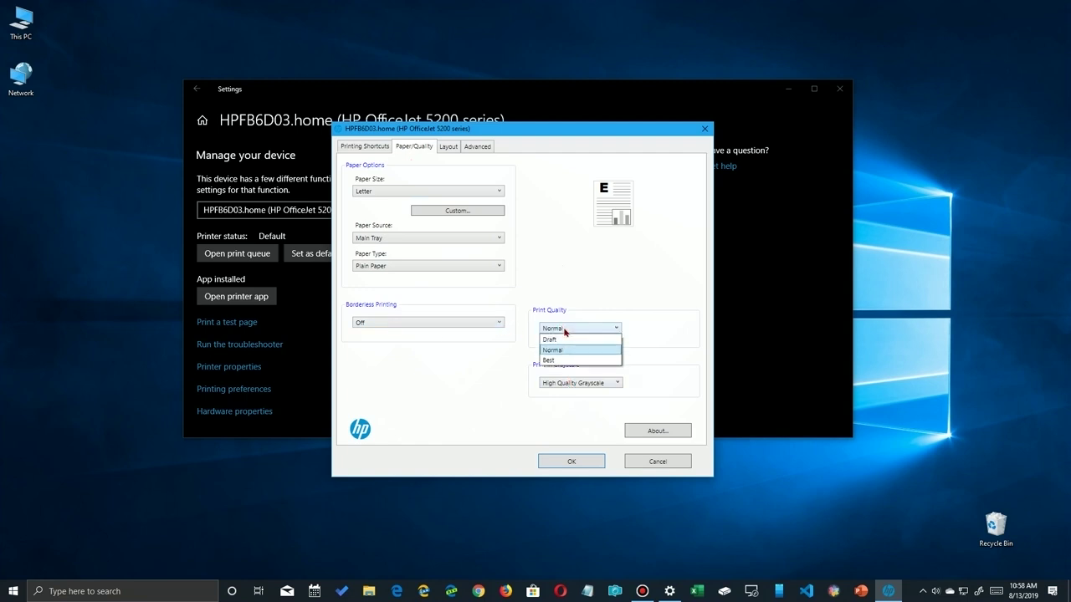
click(564, 331)
click(559, 330)
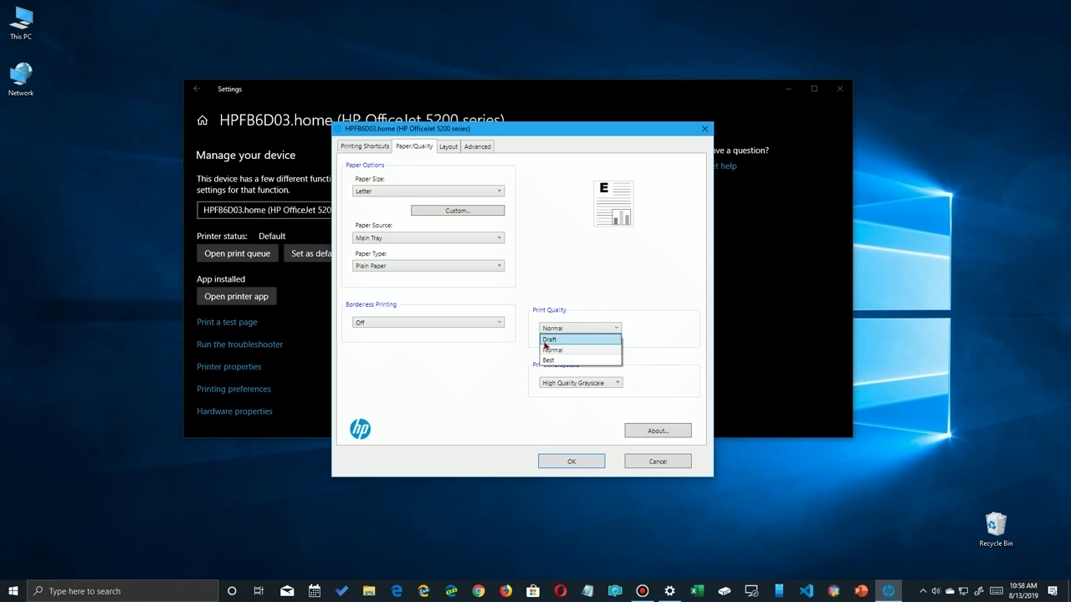
click(550, 350)
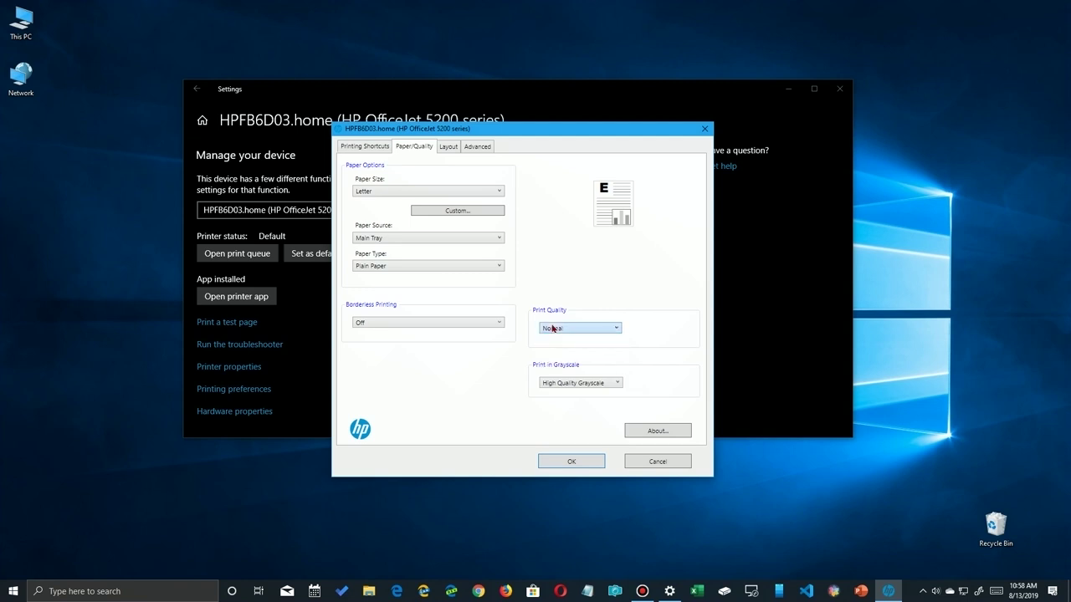
- Set Print in Grayscale to High Quality Grayscale and accept the printing preferences
click(548, 385)
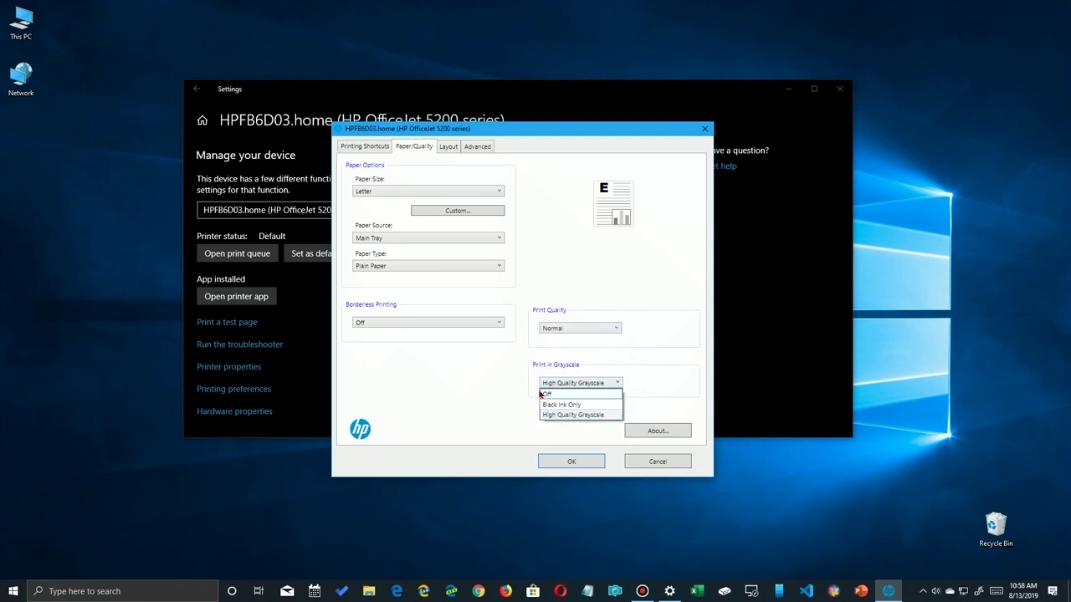
click(569, 395)
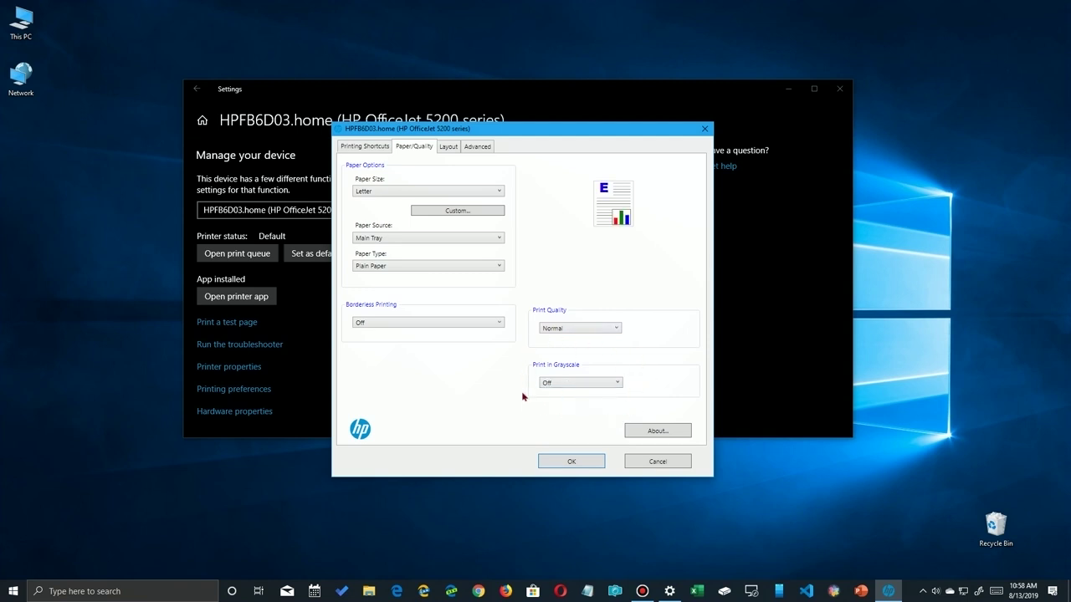
click(569, 385)
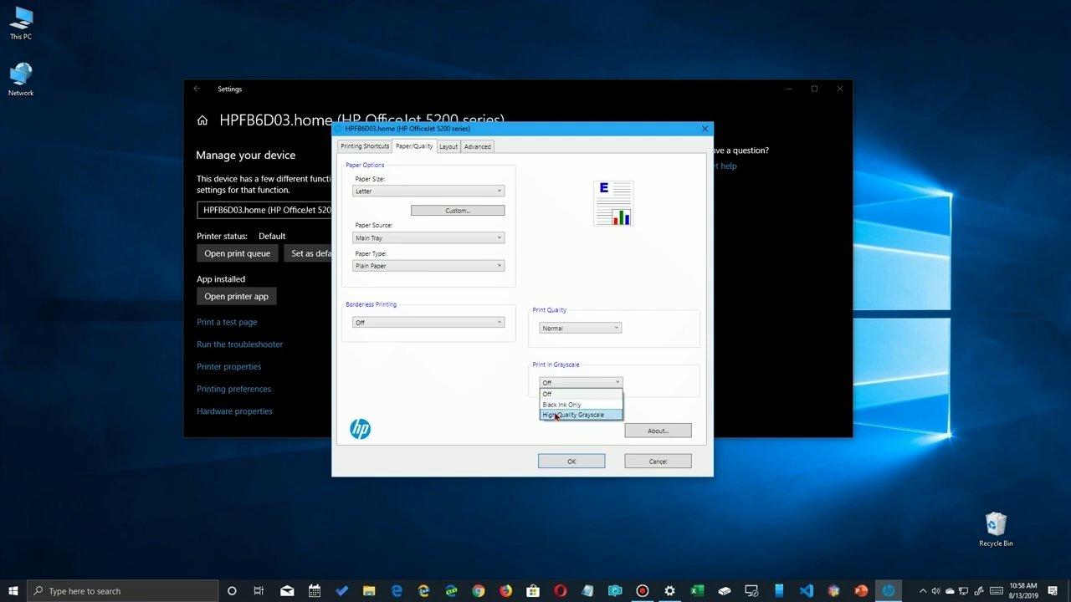
click(555, 415)
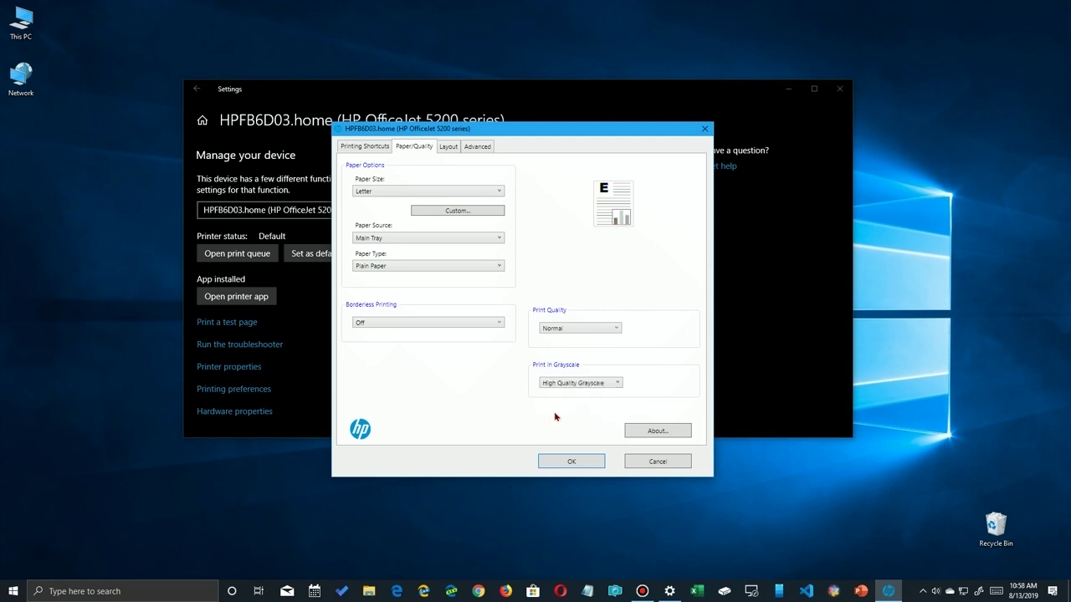
click(559, 461)
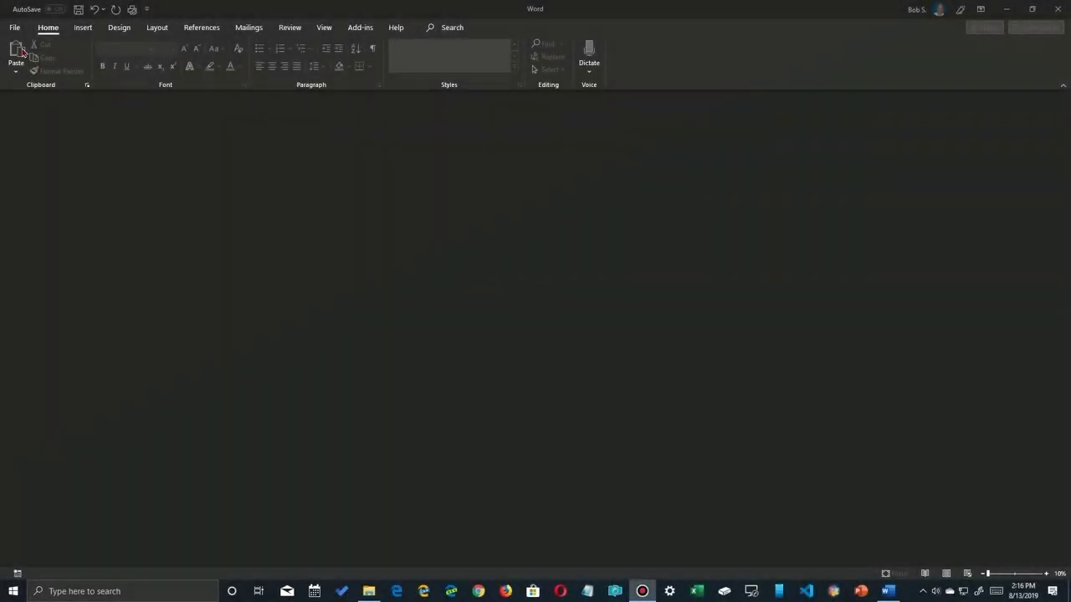
- Switch to Word and open the print settings for the resume document
click(15, 28)
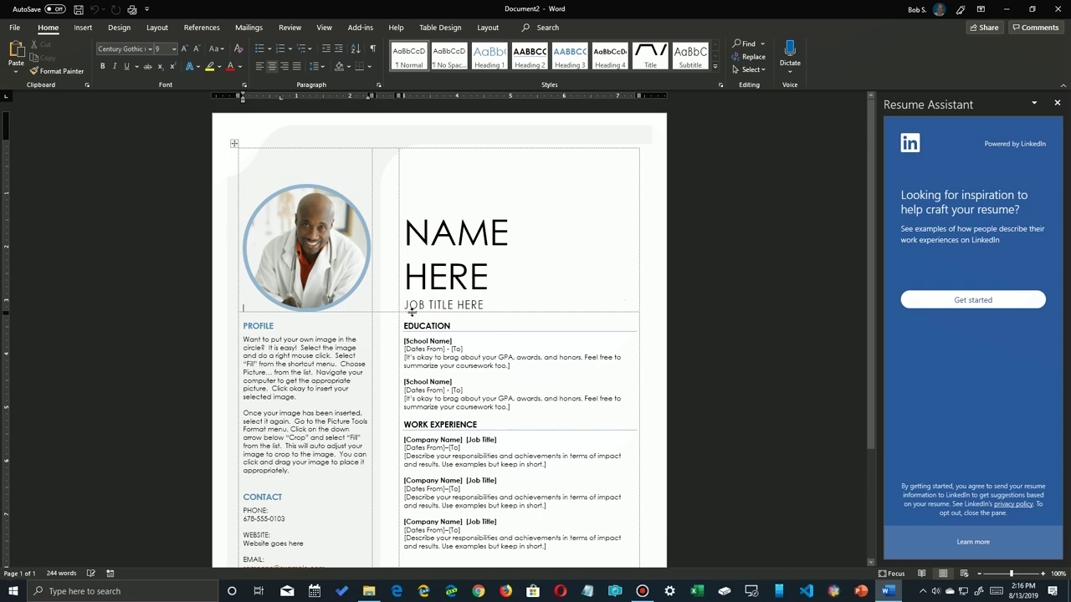
click(14, 28)
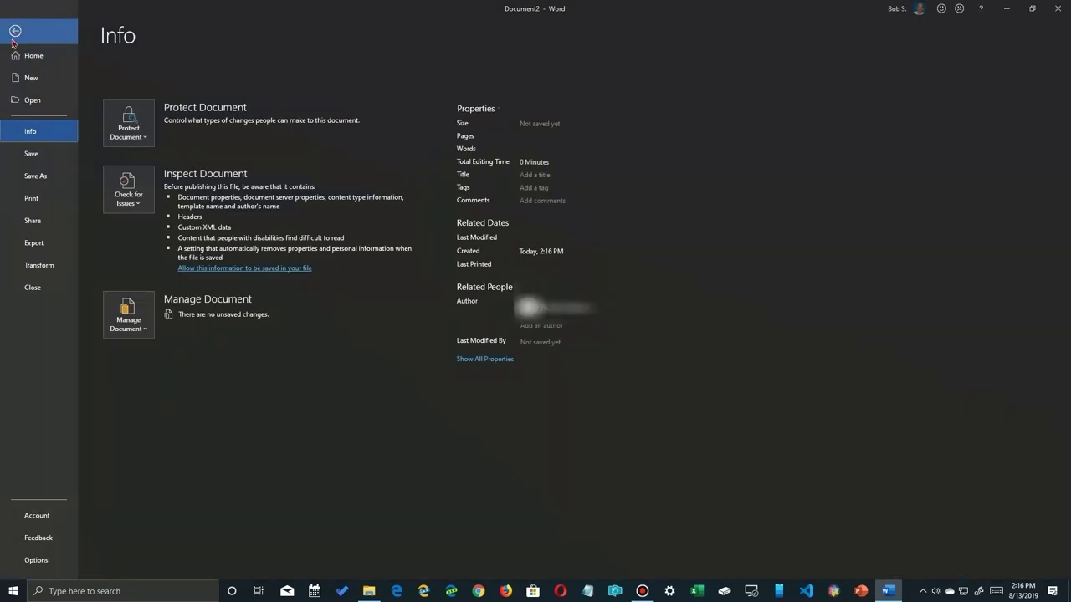
click(26, 202)
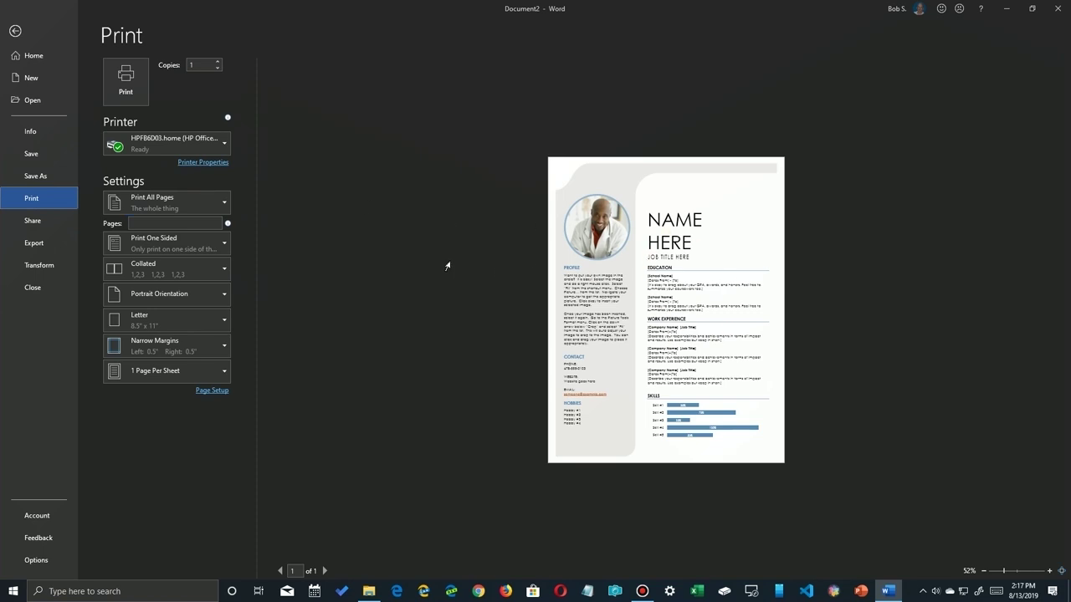
- Open the HP OfficeJet's printer properties from the print settings, and print one copy of the resume
click(209, 163)
click(456, 154)
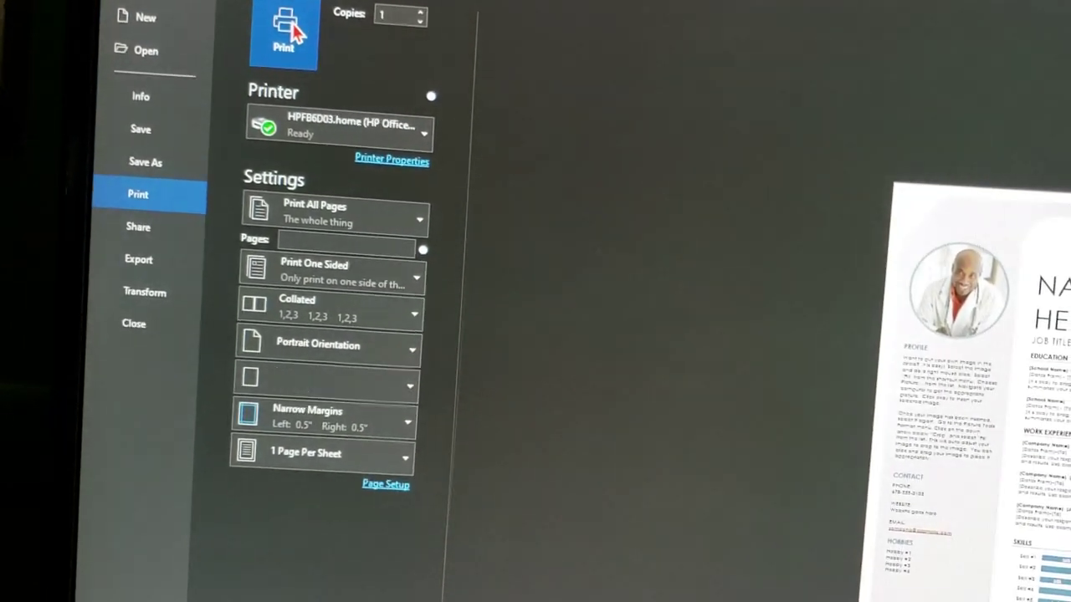
click(328, 58)
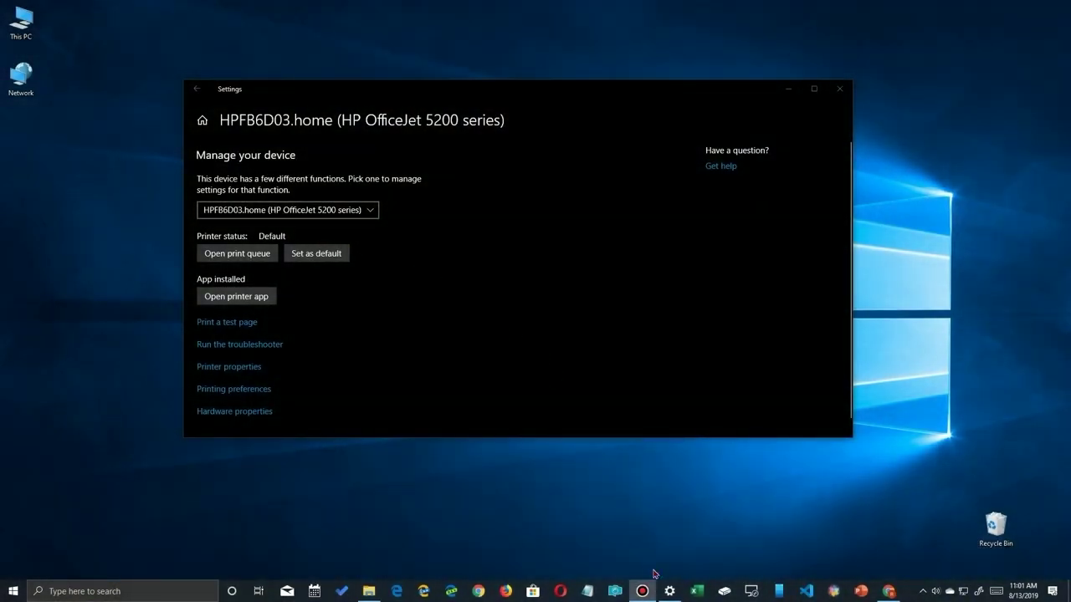
- Switch to Chrome, open the print settings for the Google home page and expand the additional settings
click(888, 591)
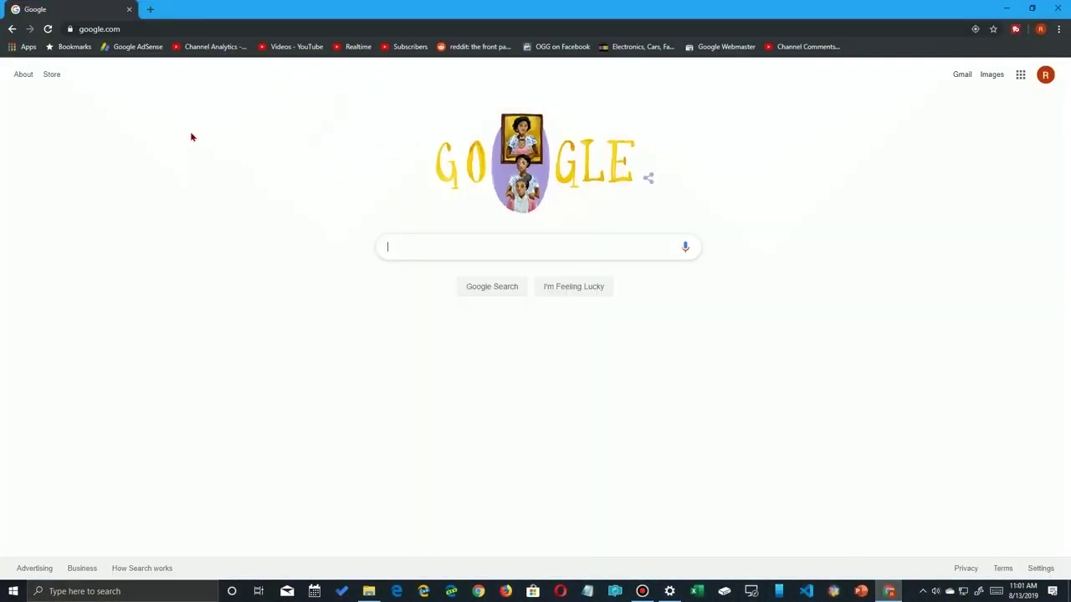
click(1059, 29)
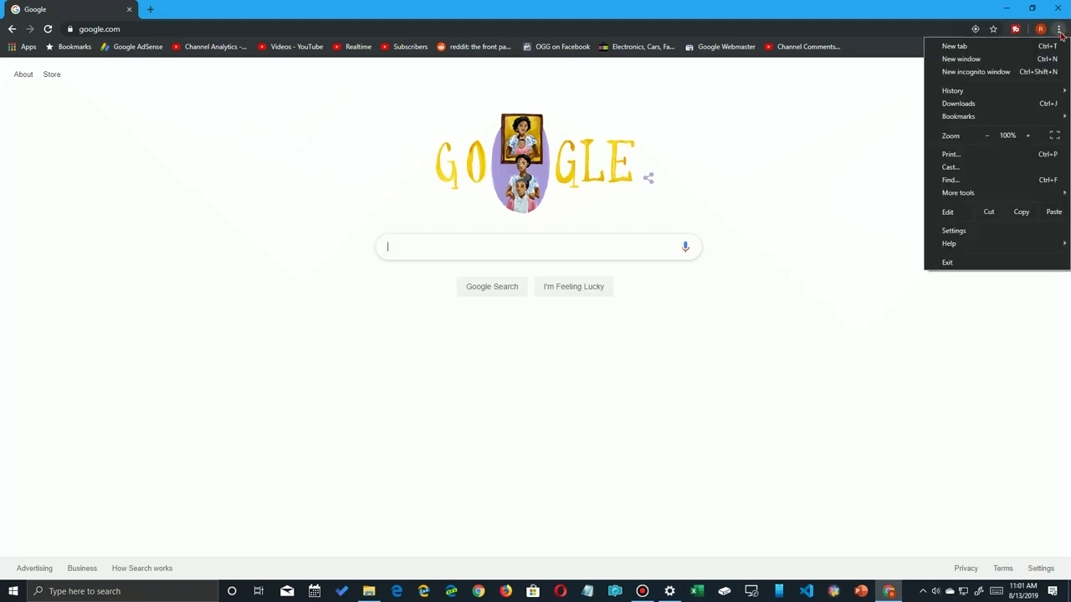
click(951, 154)
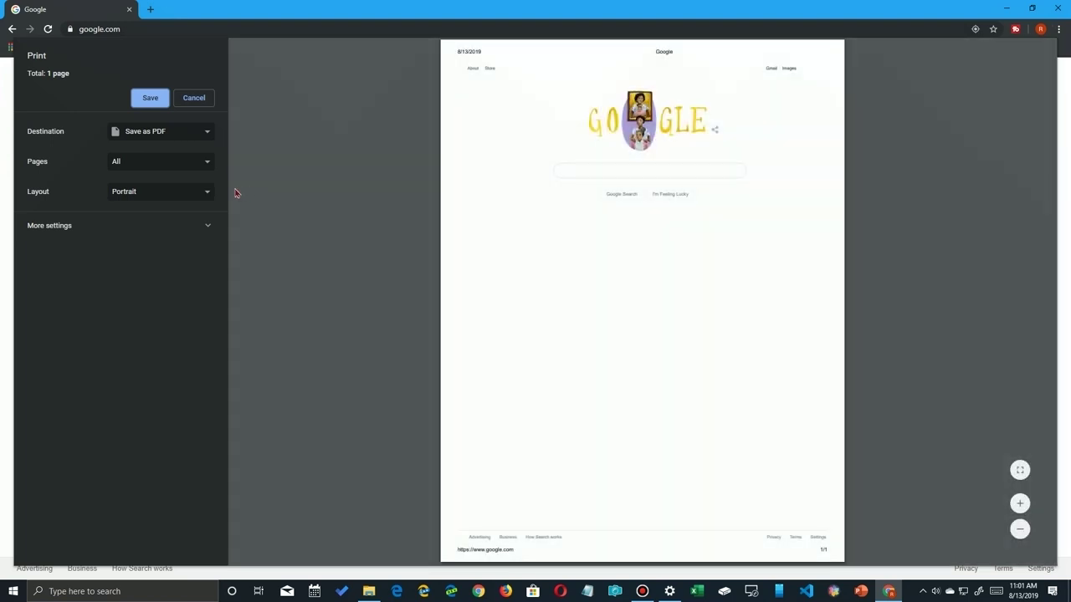
click(42, 230)
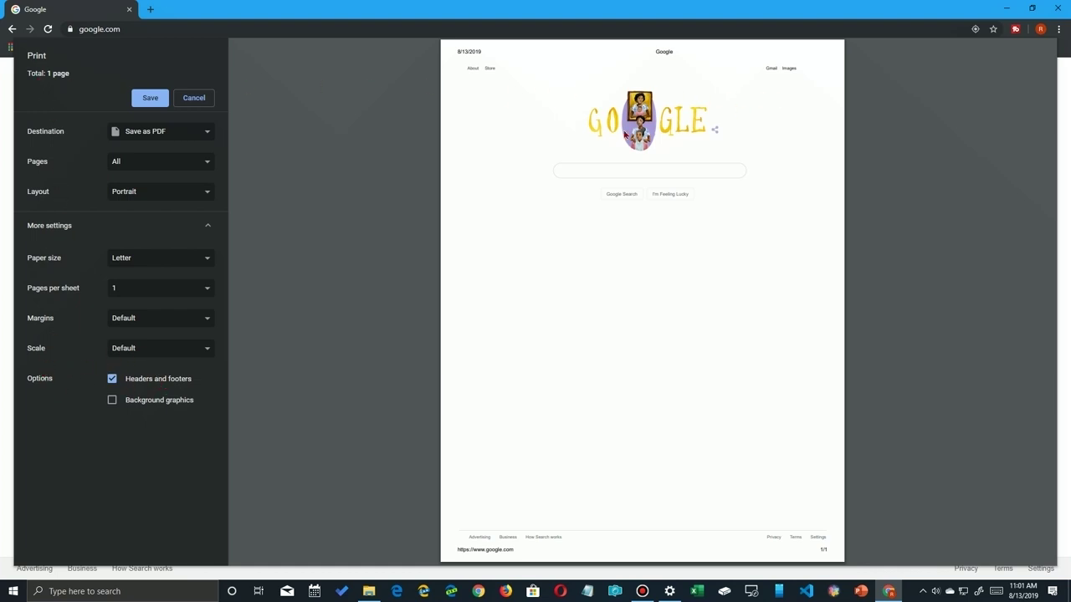
- Set the print destination to the HP OfficeJet 5200 series and review its color options, leaving Black and white selected
click(142, 137)
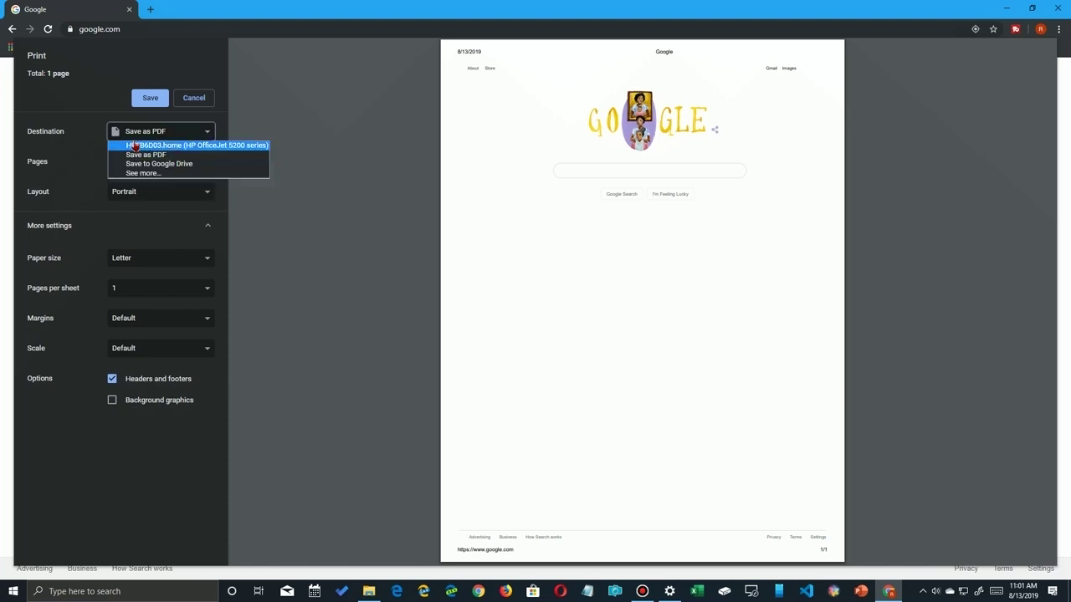
click(195, 150)
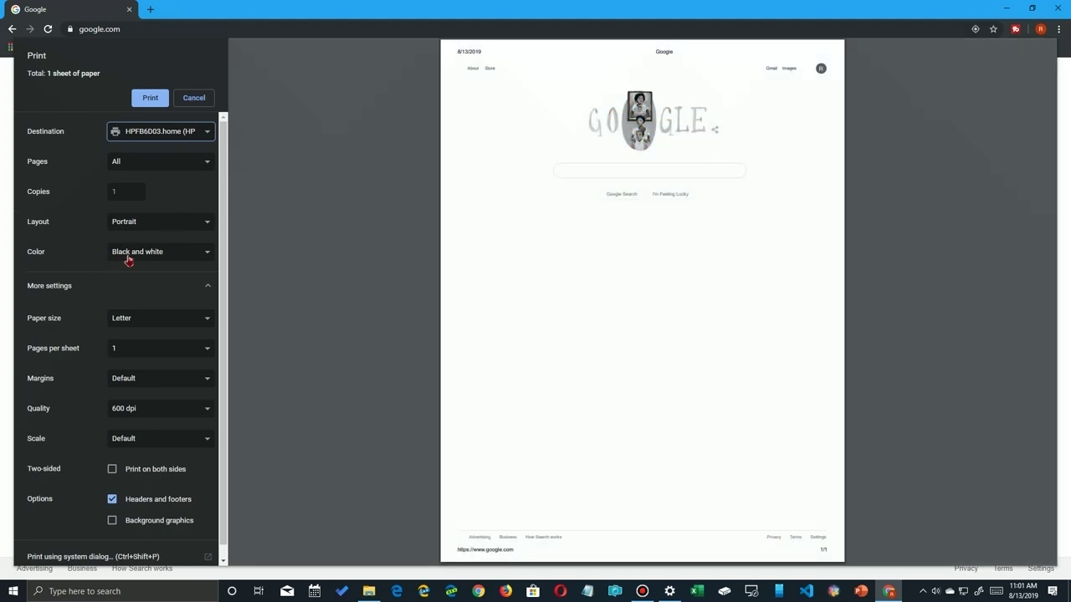
click(151, 257)
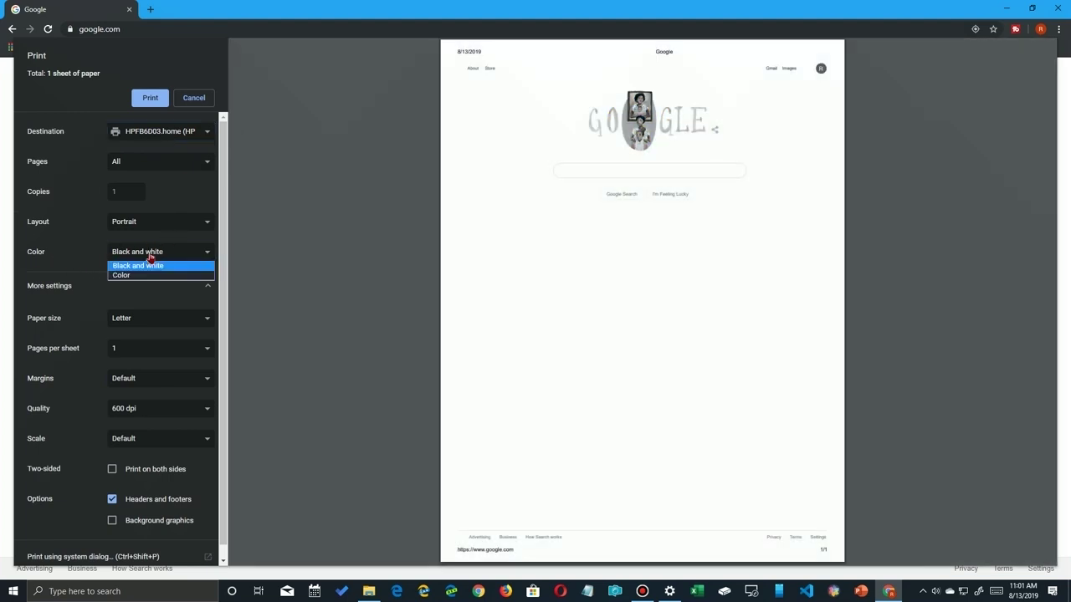
click(95, 257)
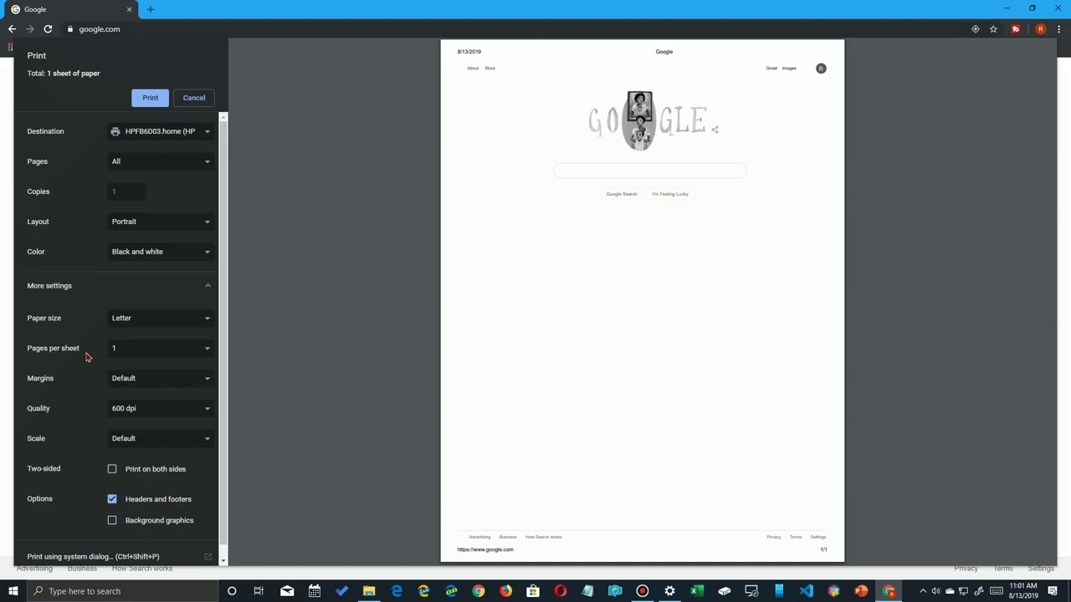
scroll(86, 357, down, 1)
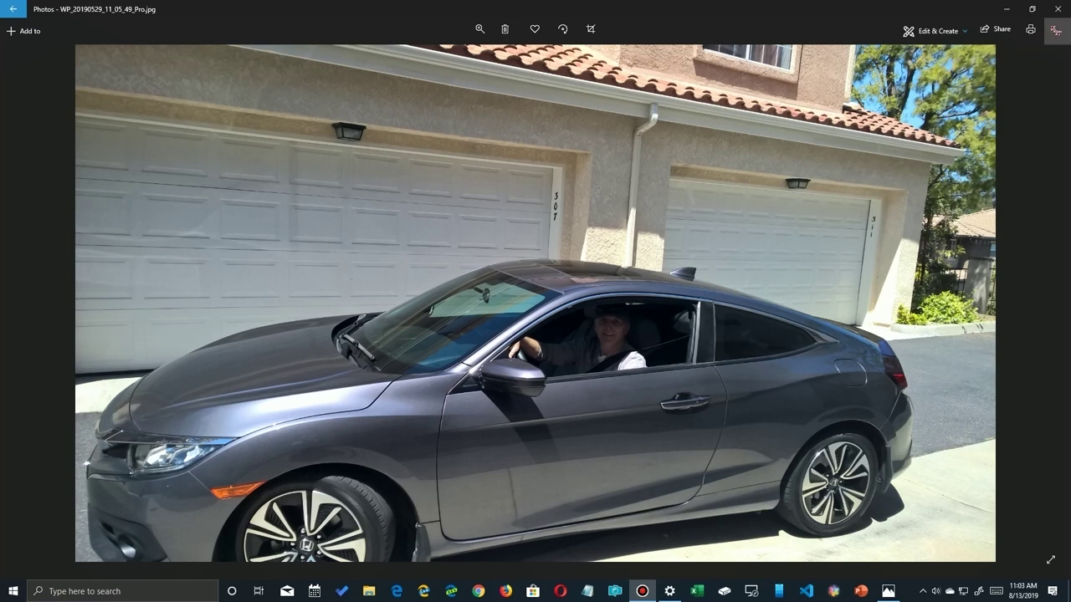
- Open the print settings for the car photo in Photos and bring up more settings for the HP OfficeJet
click(1056, 31)
click(1028, 30)
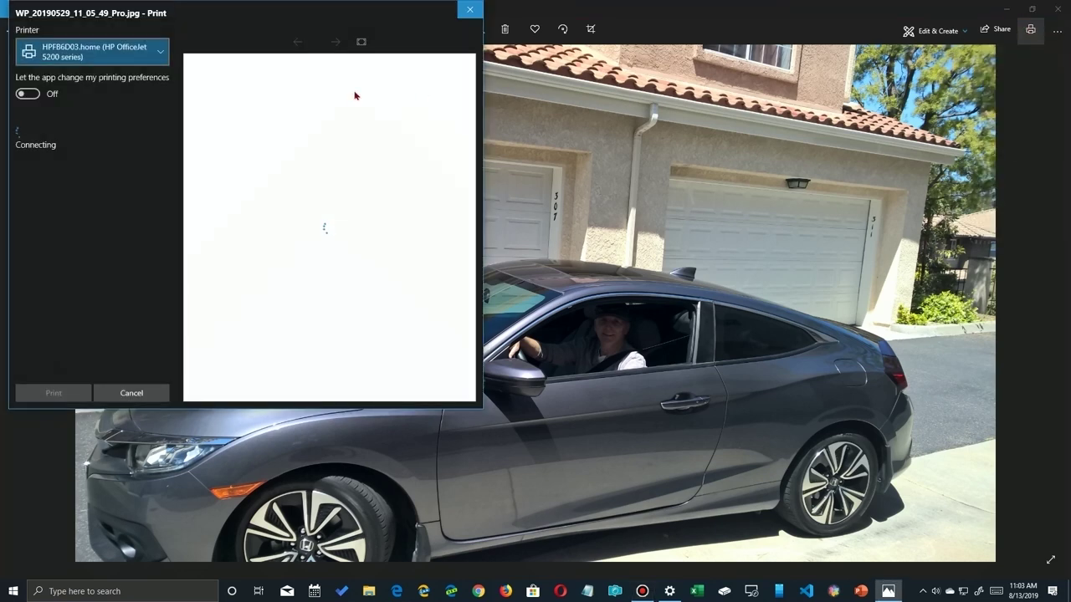
click(96, 60)
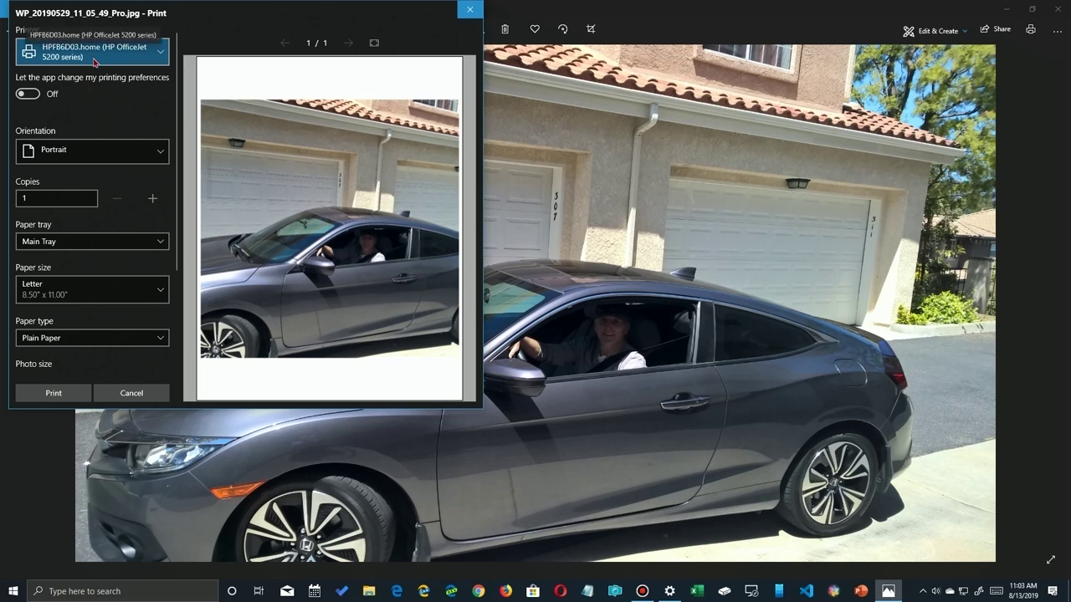
click(96, 63)
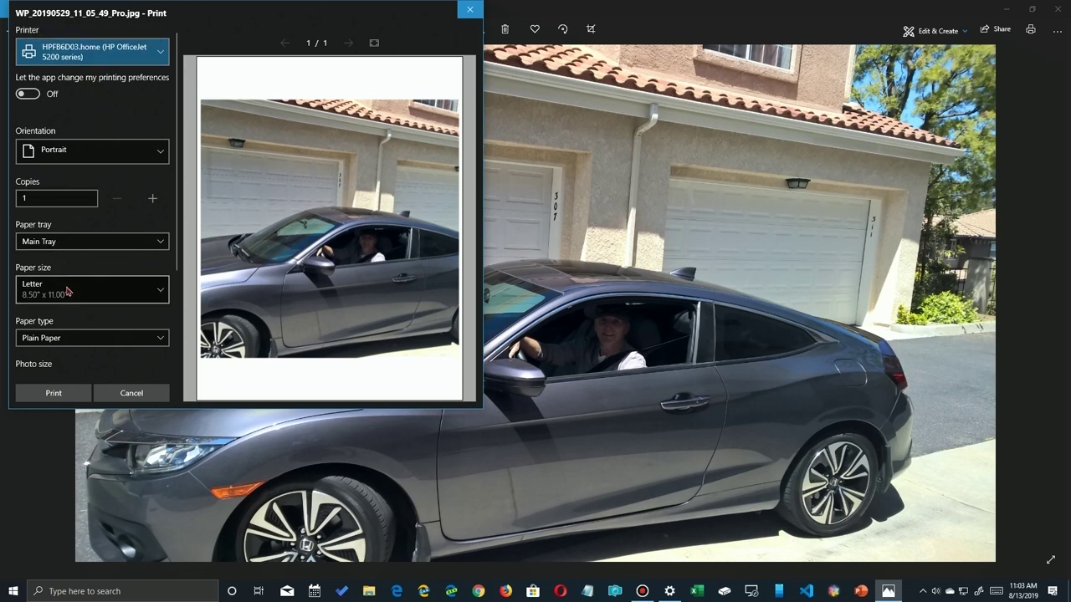
scroll(81, 285, down, 3)
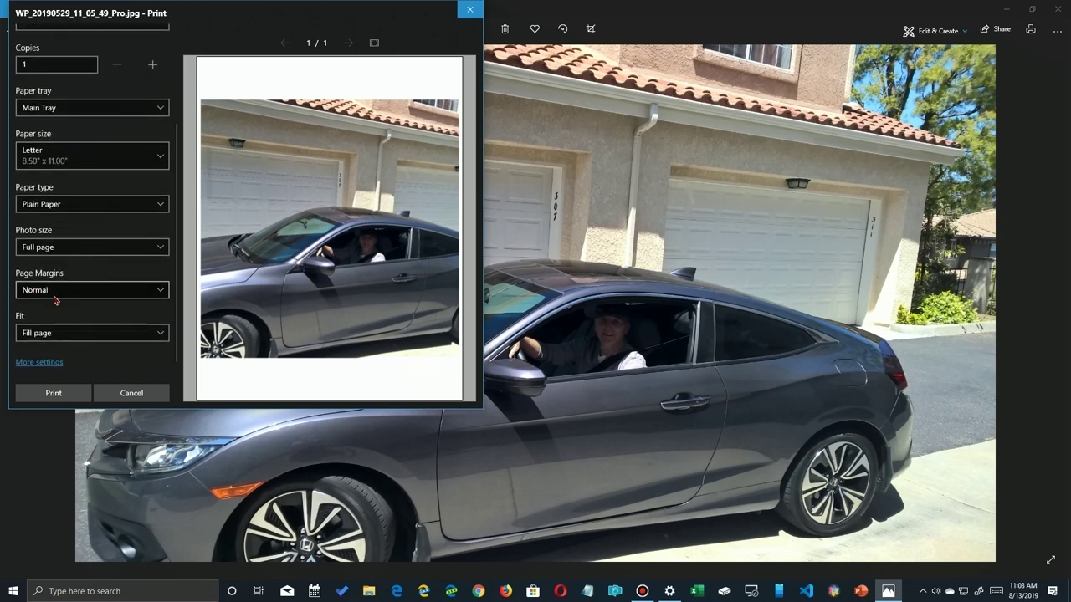
click(47, 364)
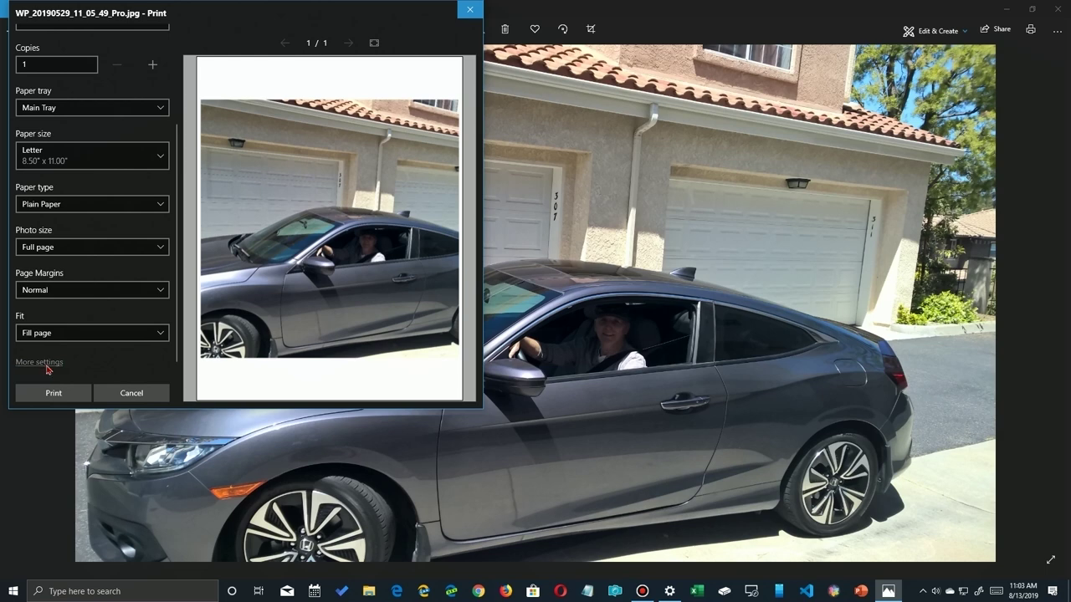